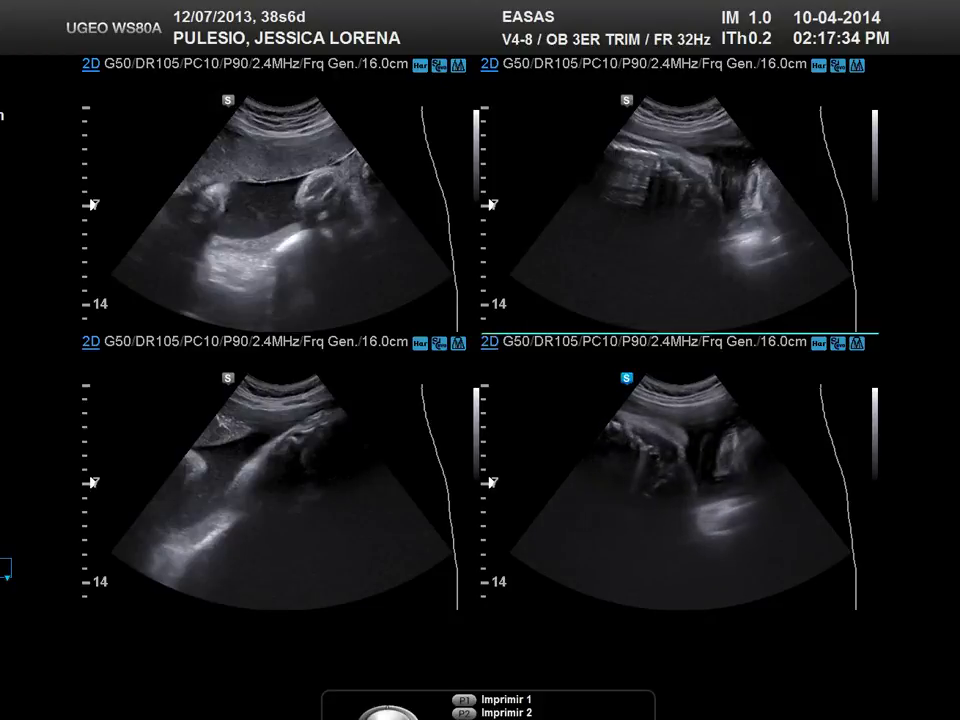
- Freeze the four-quadrant scan and measure the vertical amniotic fluid pockets C1 and C2 in the first two quadrants
key(f)
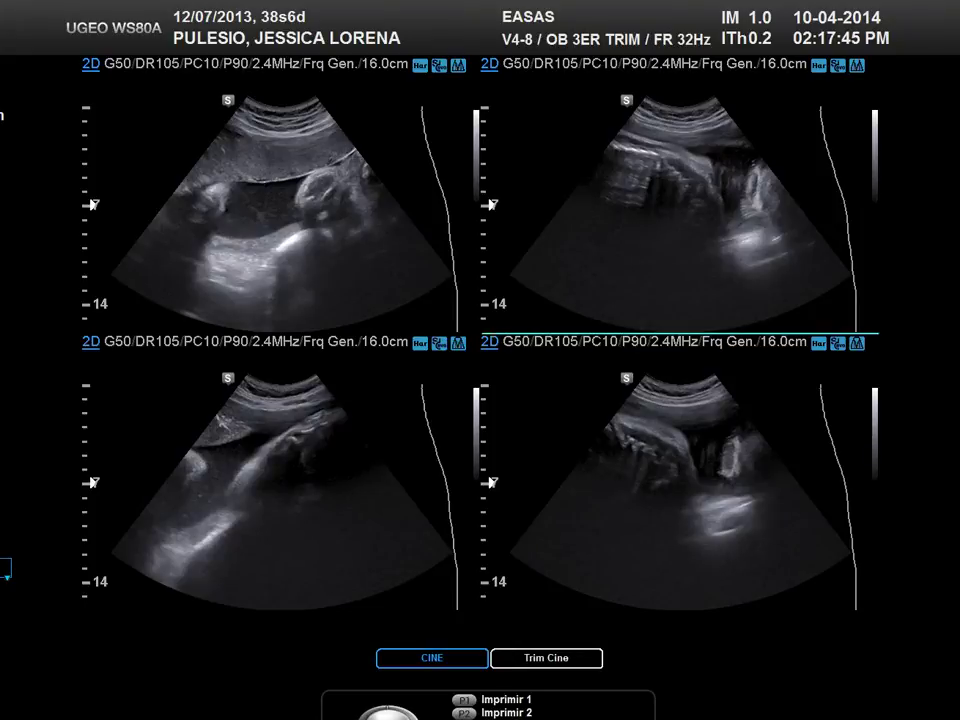
key(m)
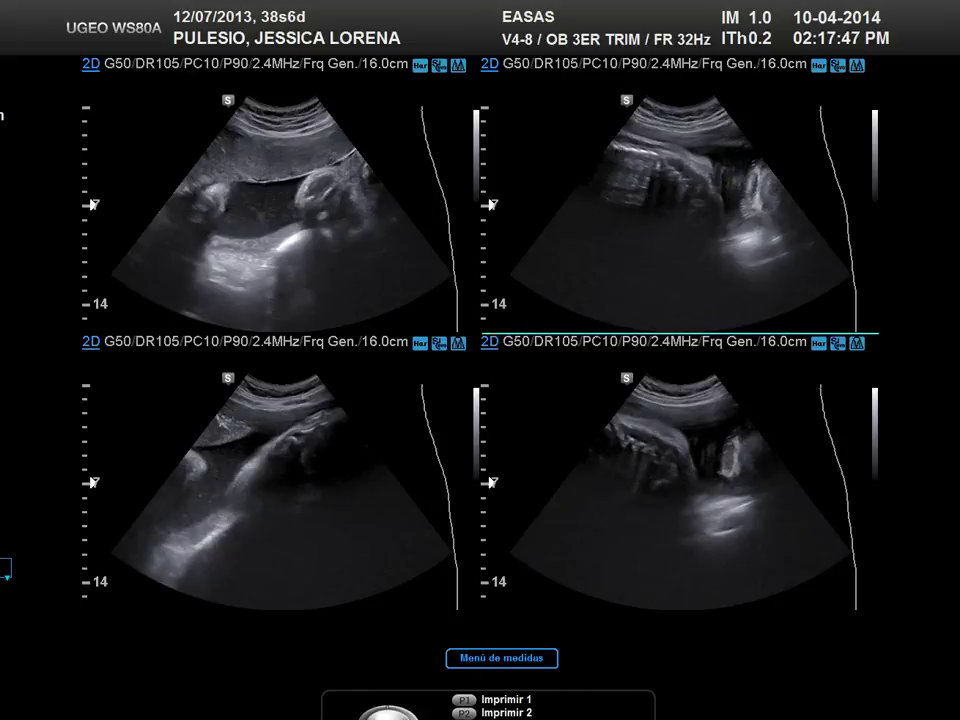
key(d)
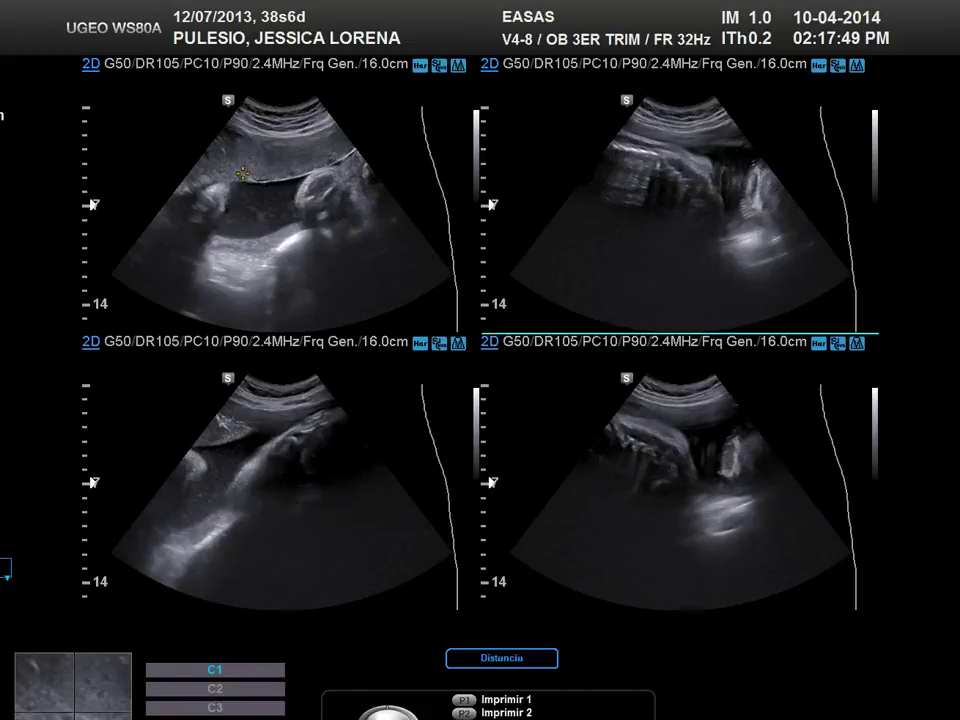
click(255, 182)
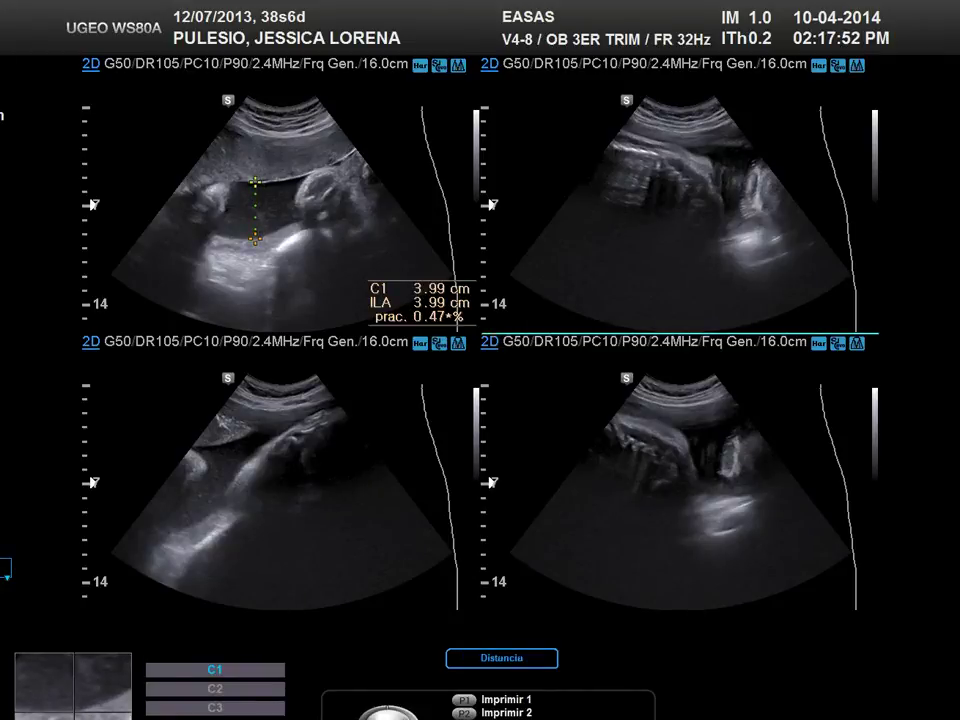
click(255, 237)
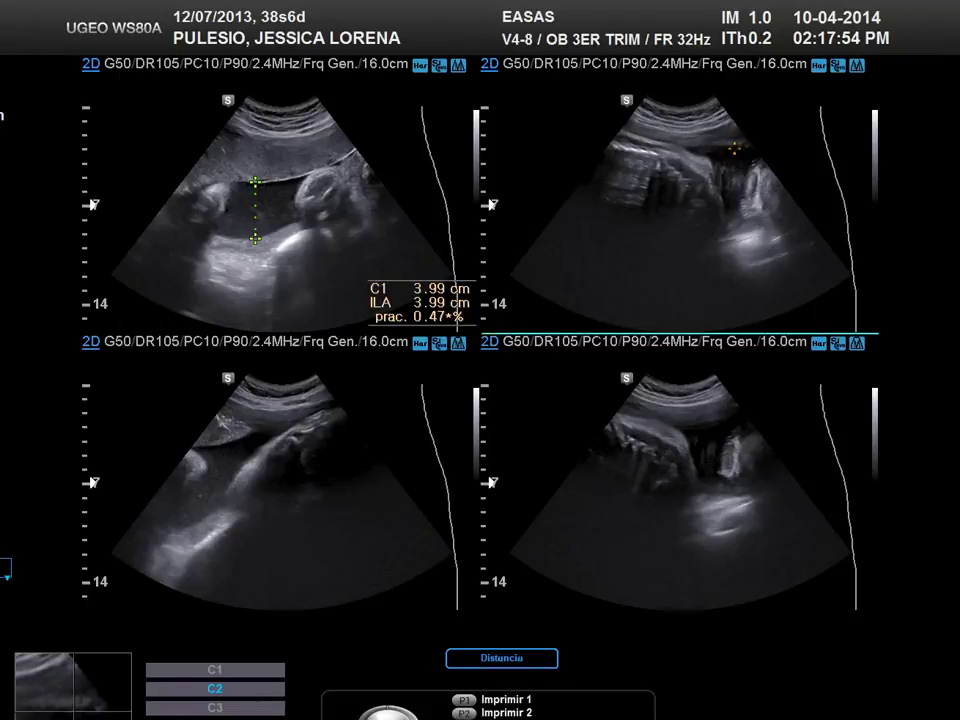
click(736, 144)
click(736, 173)
- Measure the vertical amniotic fluid pockets C3 and C4 in the remaining two quadrants and save the image
click(213, 450)
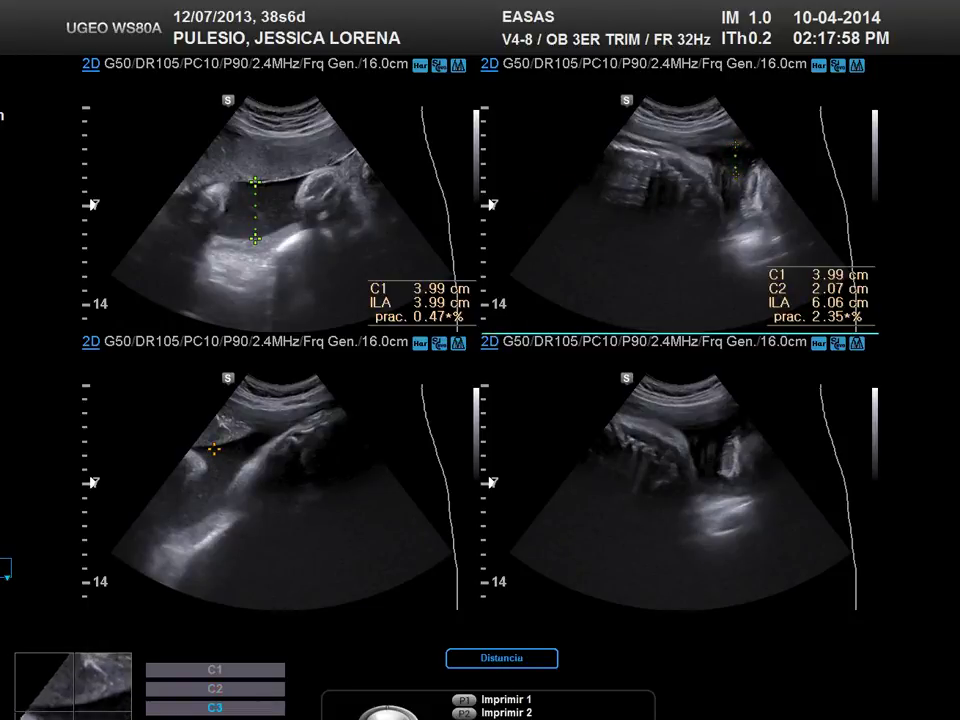
click(212, 502)
click(211, 519)
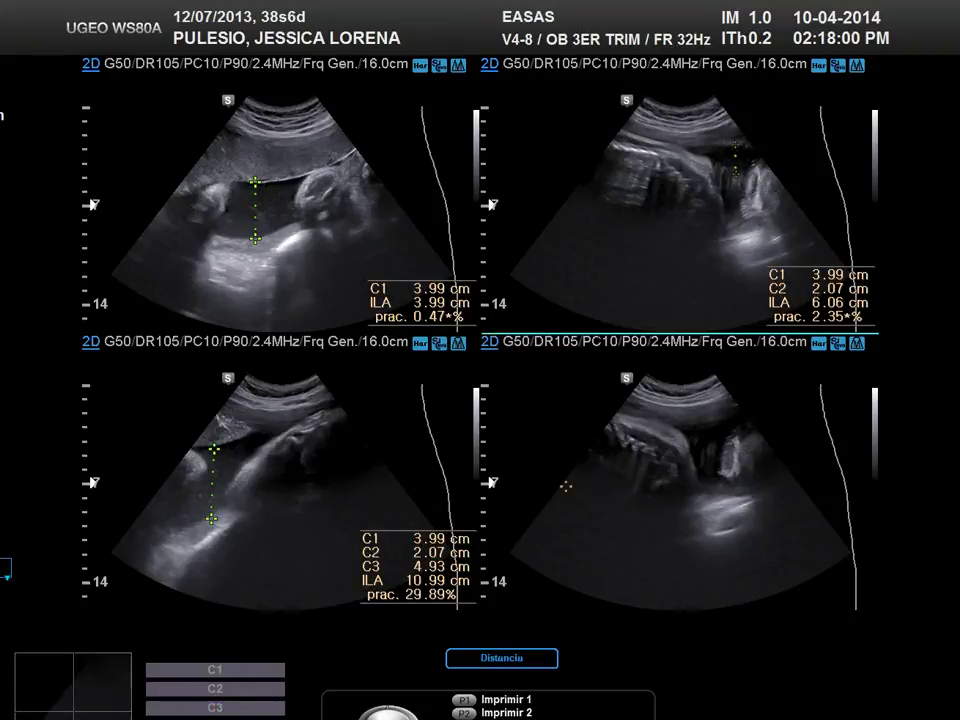
click(704, 425)
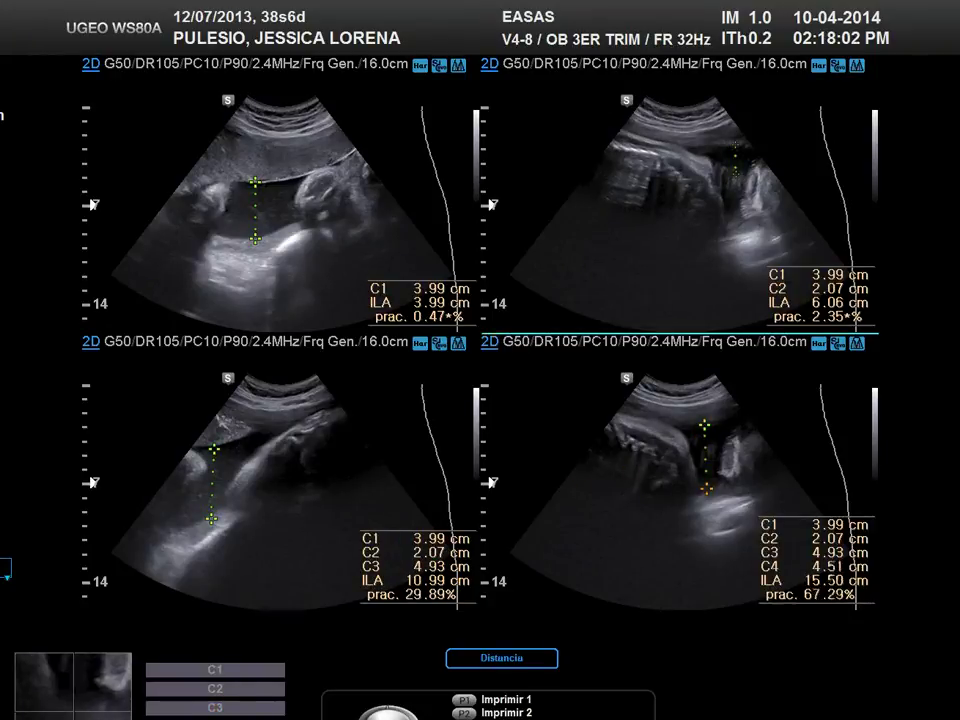
click(707, 488)
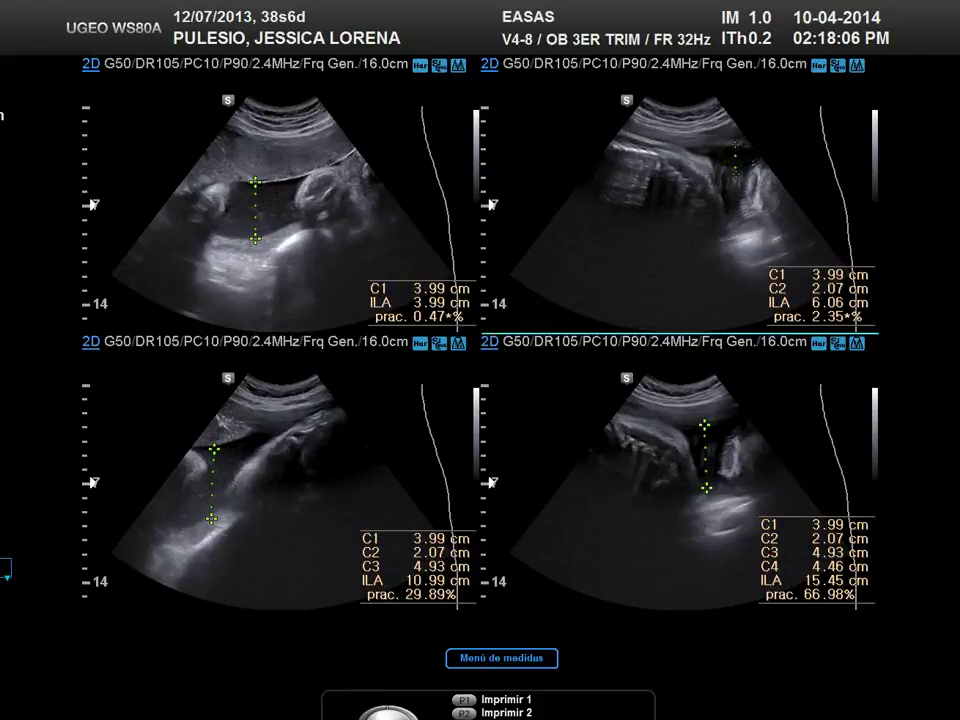
key(ctrl+s)
- Open the form for inserting the patient's previous fetal measurements and set the exam date to 09/10/2013
key(F2)
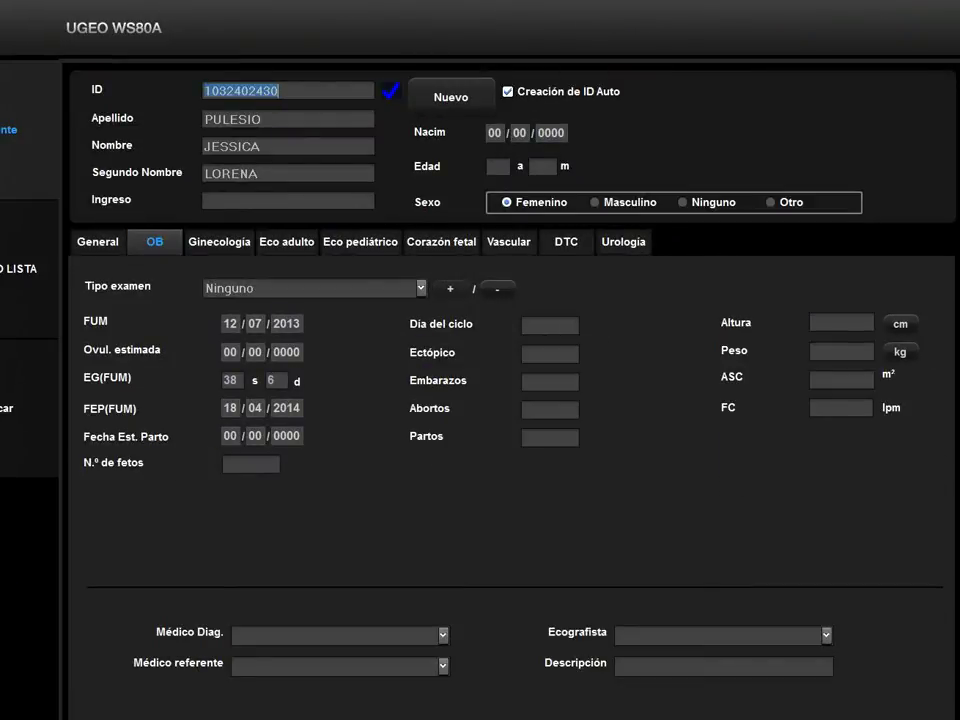
key(F3)
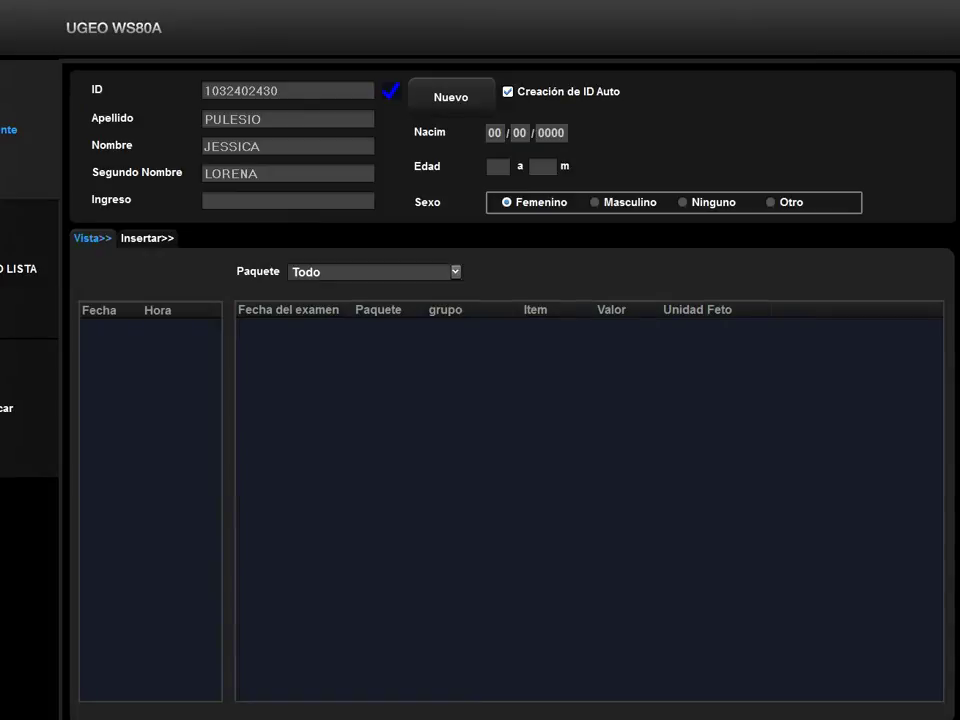
click(147, 239)
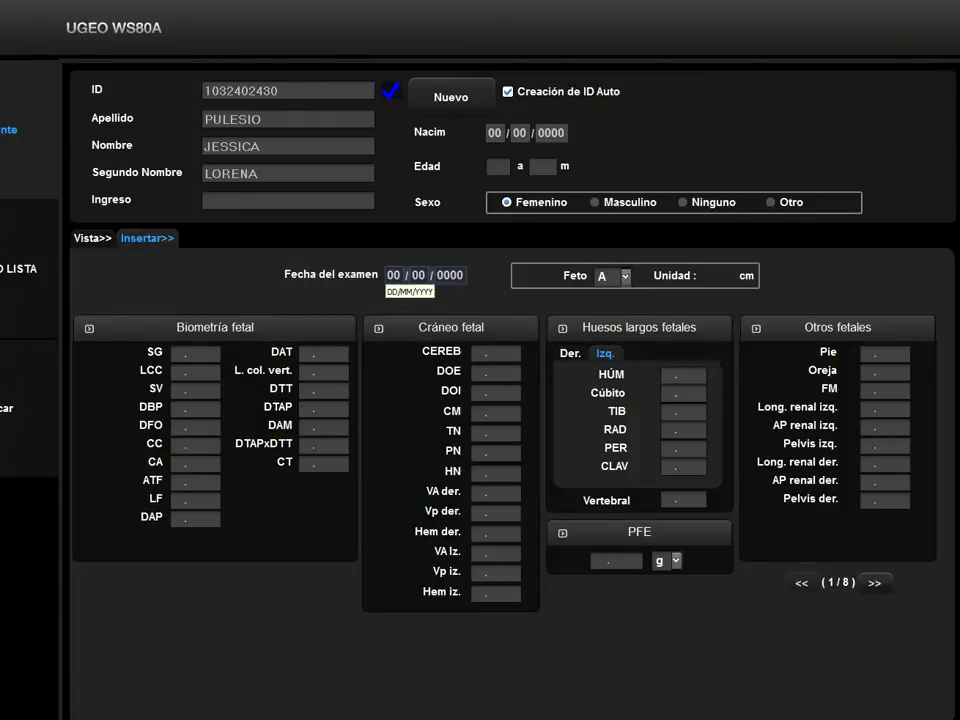
click(393, 274)
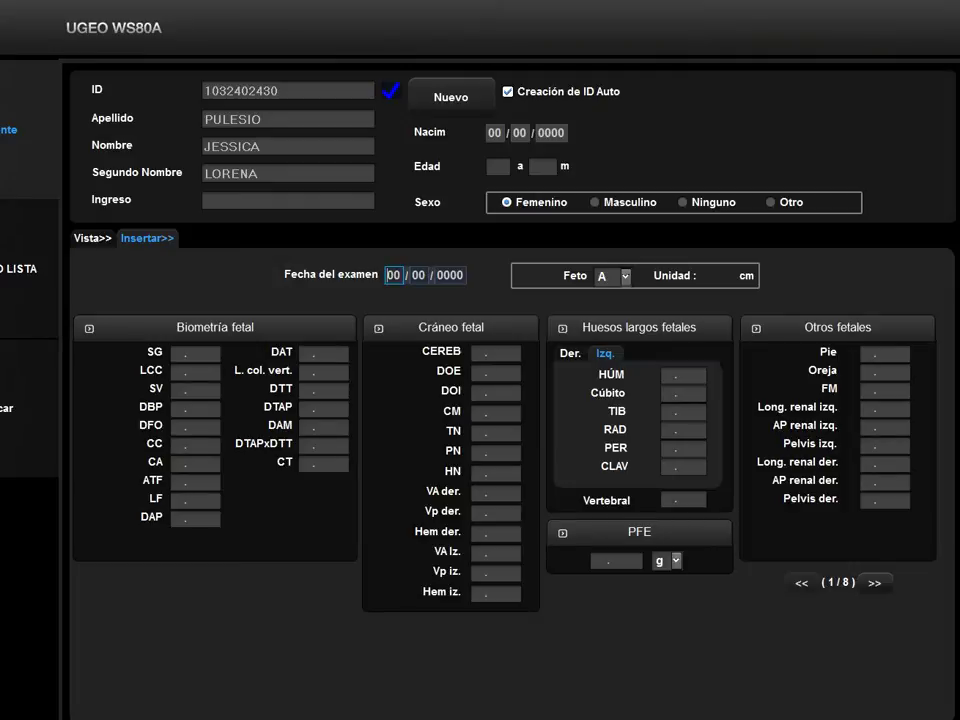
text(09 / 10 / 201)
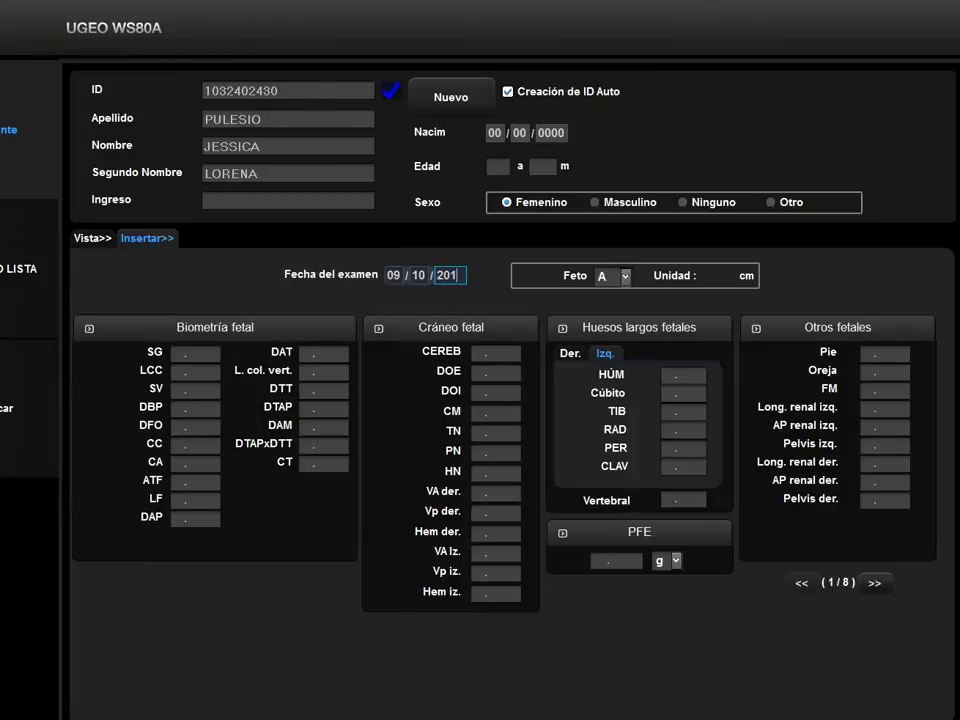
text(3)
- Enter SG 8.91, LCC 7.54 and DBP 2.48 cm for fetus A and insert the exam's measurements
text(0)
key(BackSpace)
text(8 .91)
key(Tab)
text(7 .54)
click(178, 408)
text(2 .48)
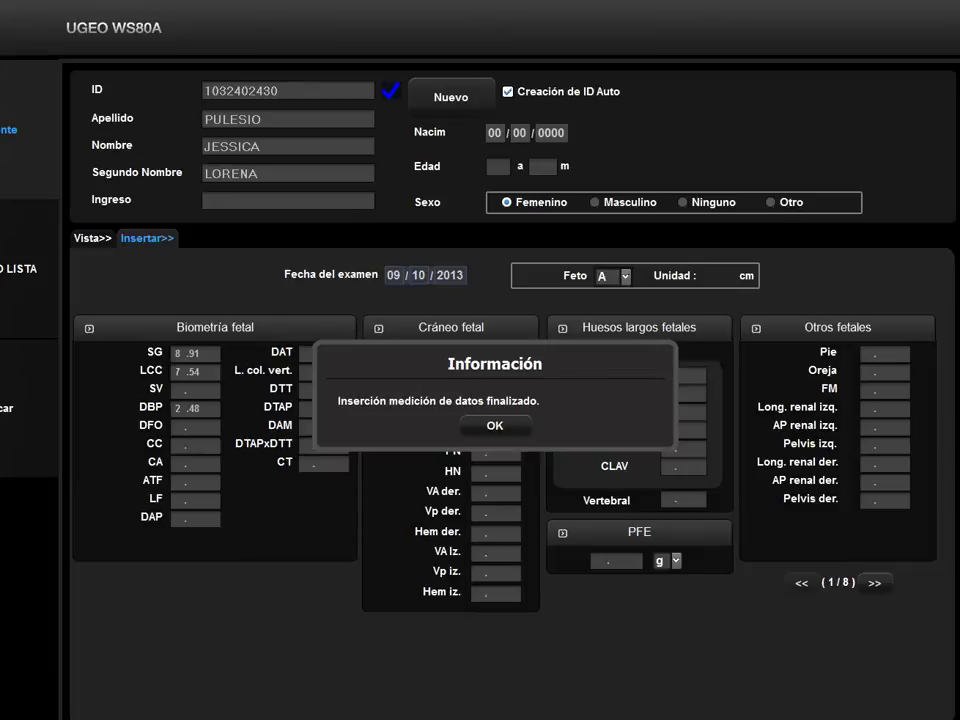
key(Return)
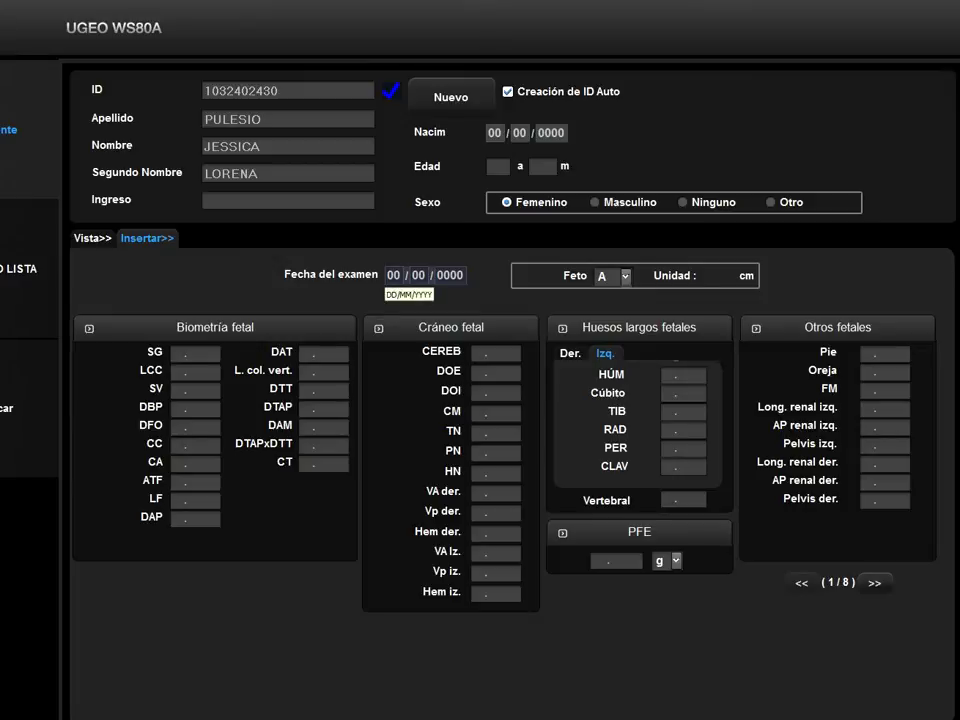
- Start a second previous exam dated 06/12/2013 with DBP 5.2 cm and CC 21 cm
click(393, 274)
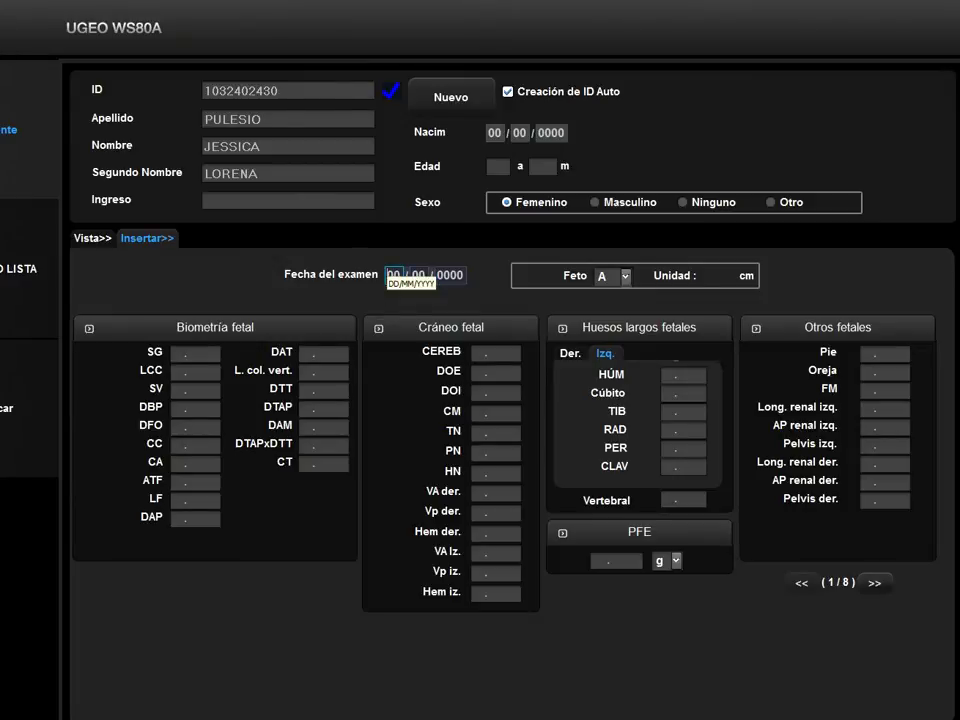
text(06 / 12 / 2013)
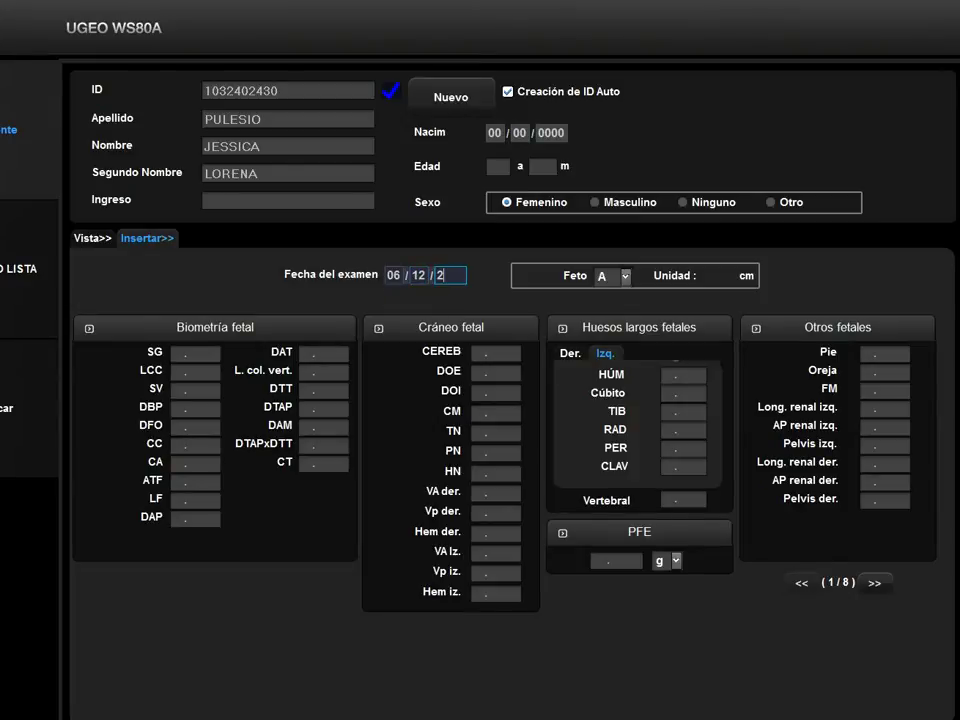
click(182, 353)
click(182, 408)
text(5 .2)
click(182, 445)
text(21)
- Add CA 17 cm, LF 3.9 cm and PFE 495 g, and insert the exam's measurements
click(182, 463)
text(17)
click(178, 500)
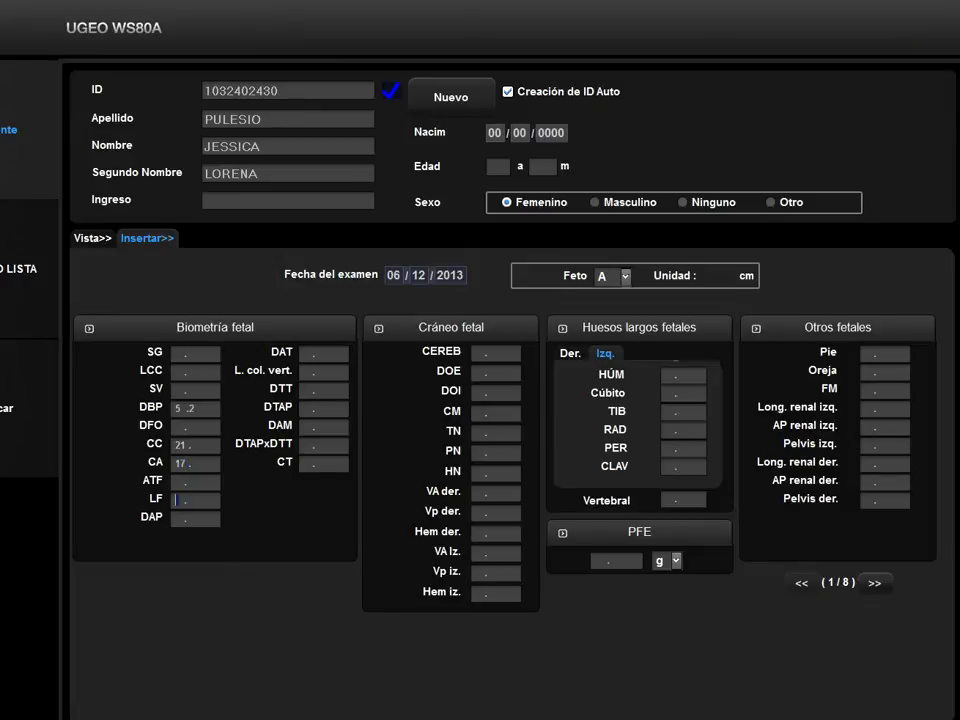
text(3.9)
click(598, 561)
text(495)
key(Return)
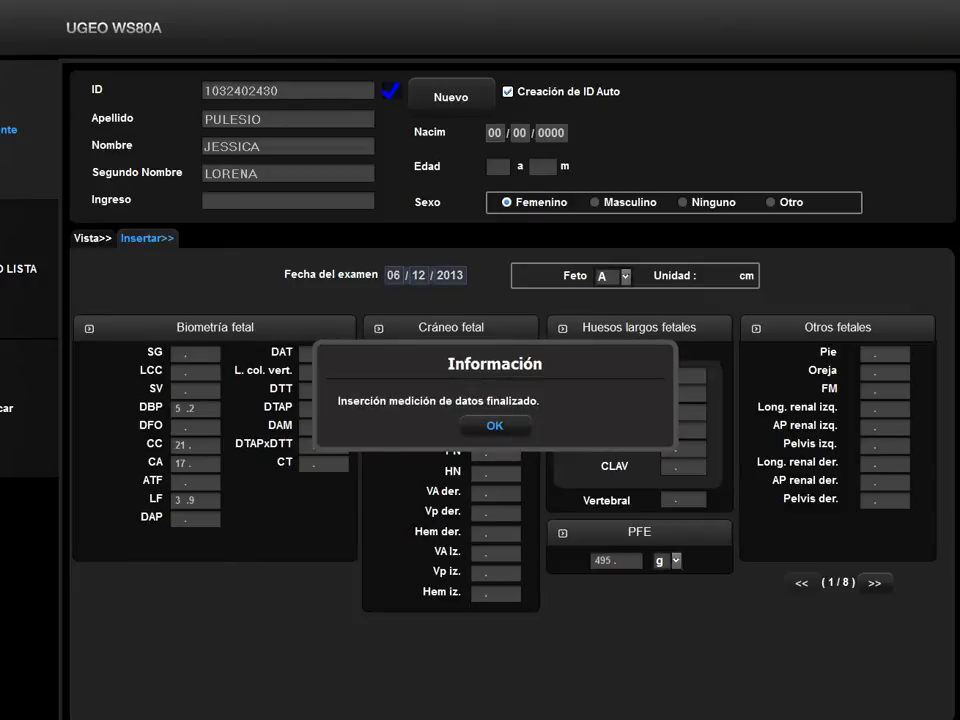
key(Return)
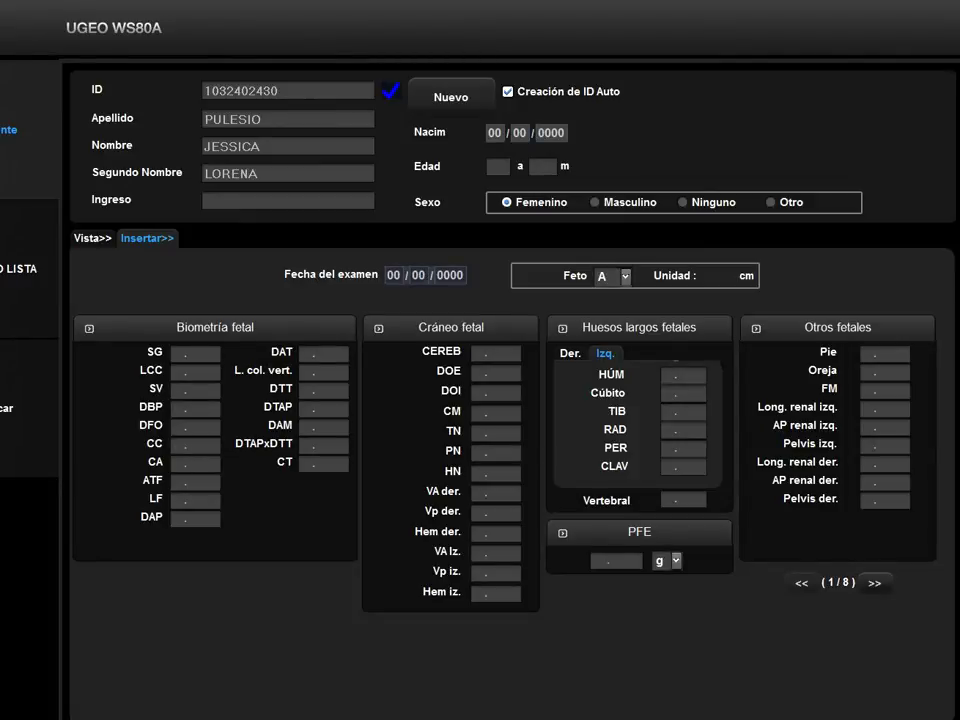
- Start a previous exam dated 28/01/2014 with DBP 7.2, DFO 9.2, CC 26 and CA 24.1 cm
click(394, 275)
text(28 / 01 / 2014)
click(178, 408)
text(7.2)
key(Tab)
text(9 .2)
key(Tab)
text(26)
key(Tab)
text(24 .1)
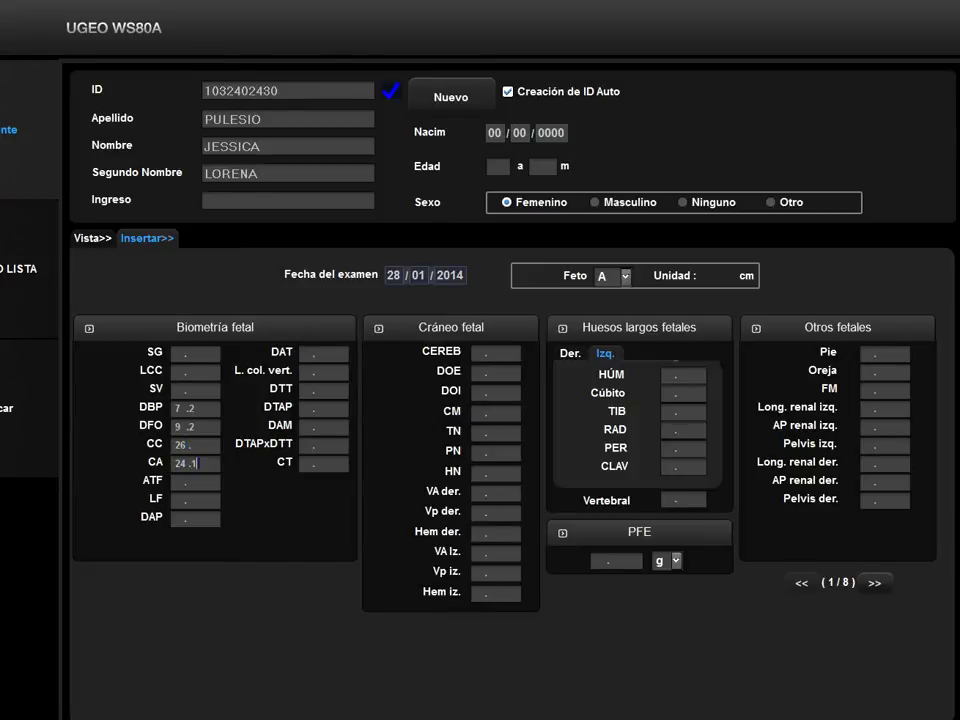
- Add LF 5.1 cm and PFE 1202 g, insert the exam's measurements and return to the scan
click(177, 500)
text(5 .1)
click(614, 561)
text(1202)
key(Return)
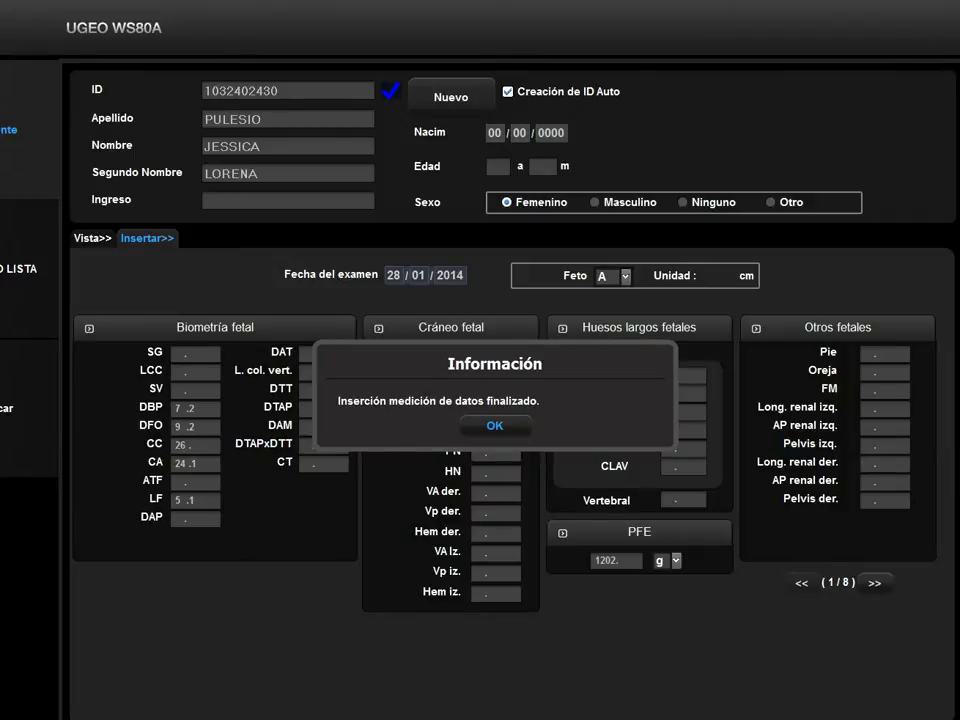
key(Return)
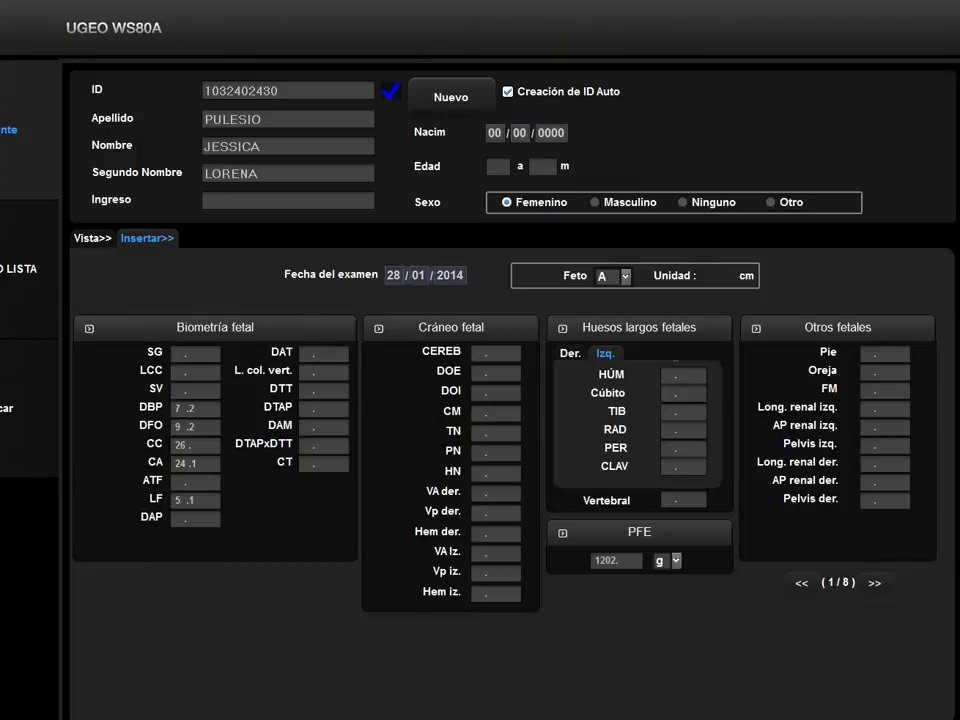
key(Escape)
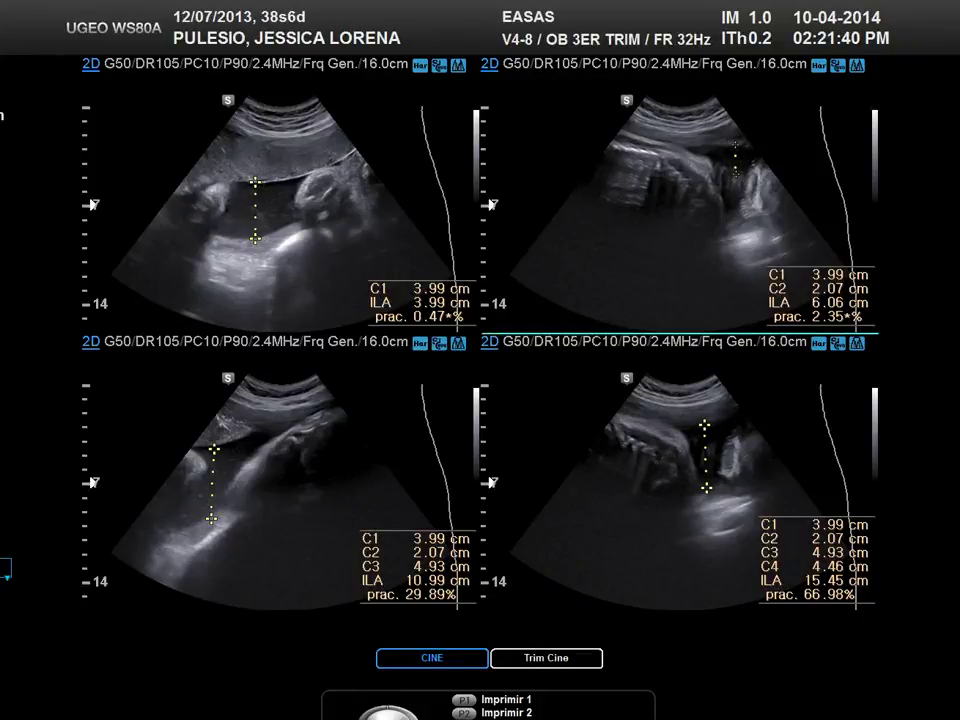
- Reopen the form for inserting previous measurements and set the exam date to 21/02/2014
key(F1)
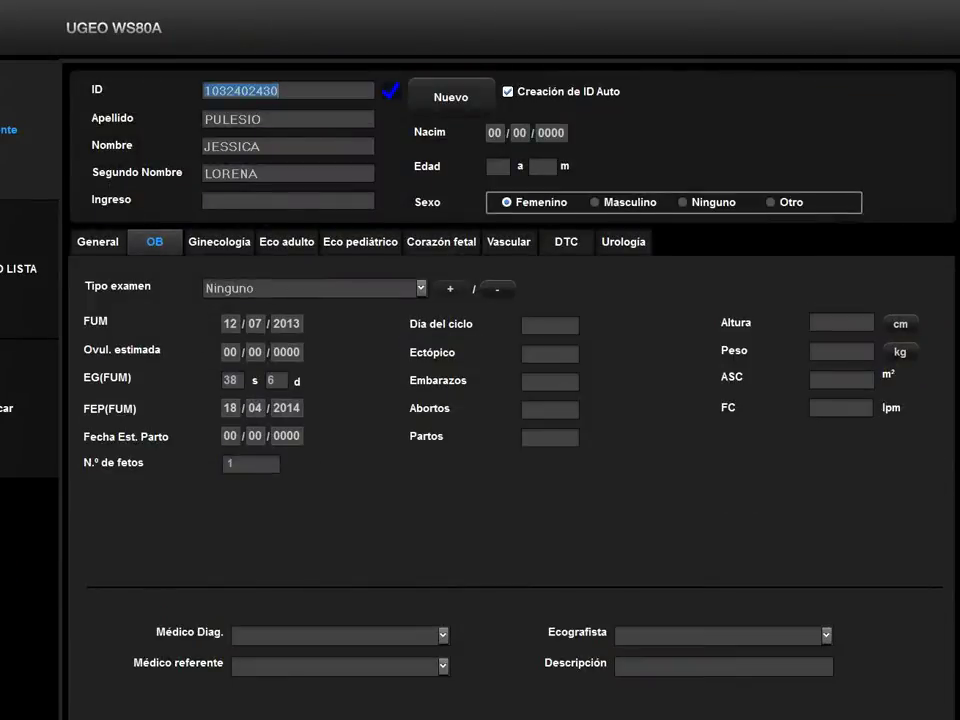
key(F2)
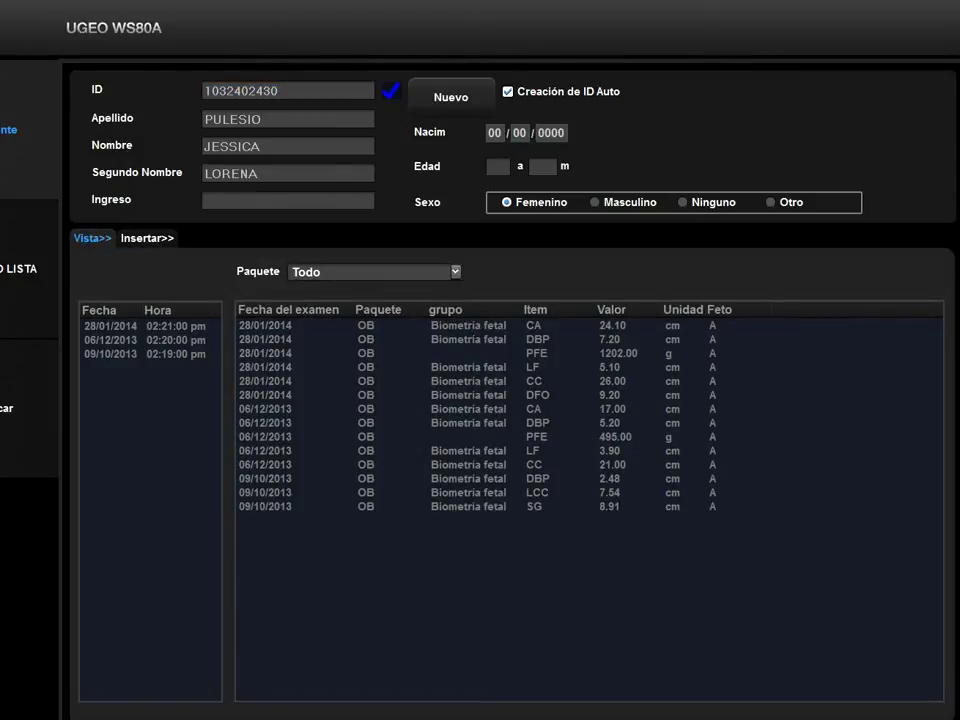
click(147, 238)
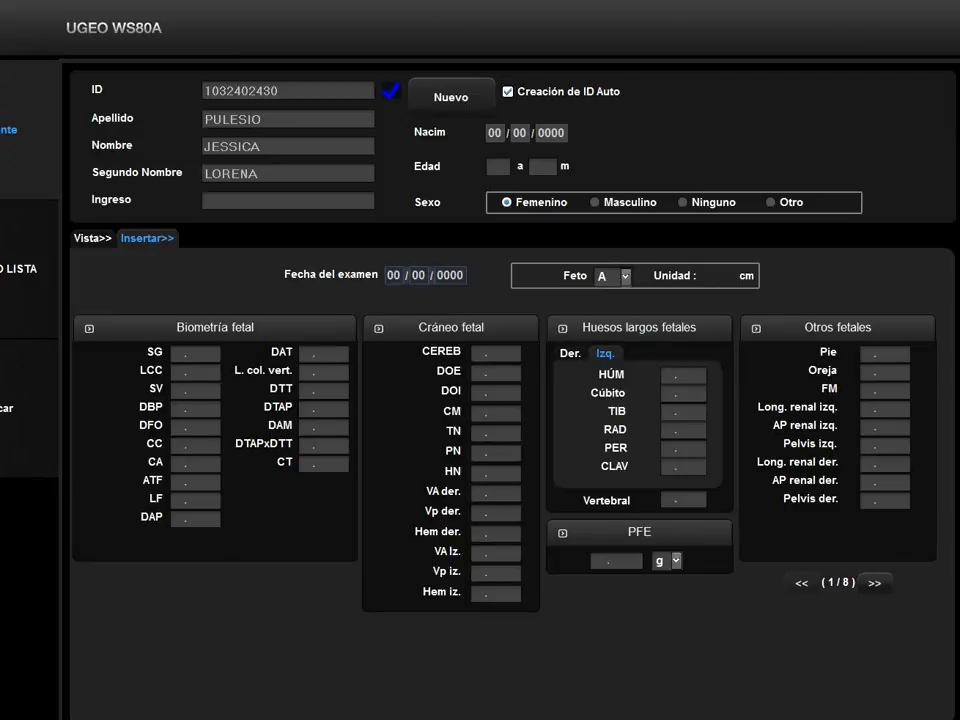
click(394, 275)
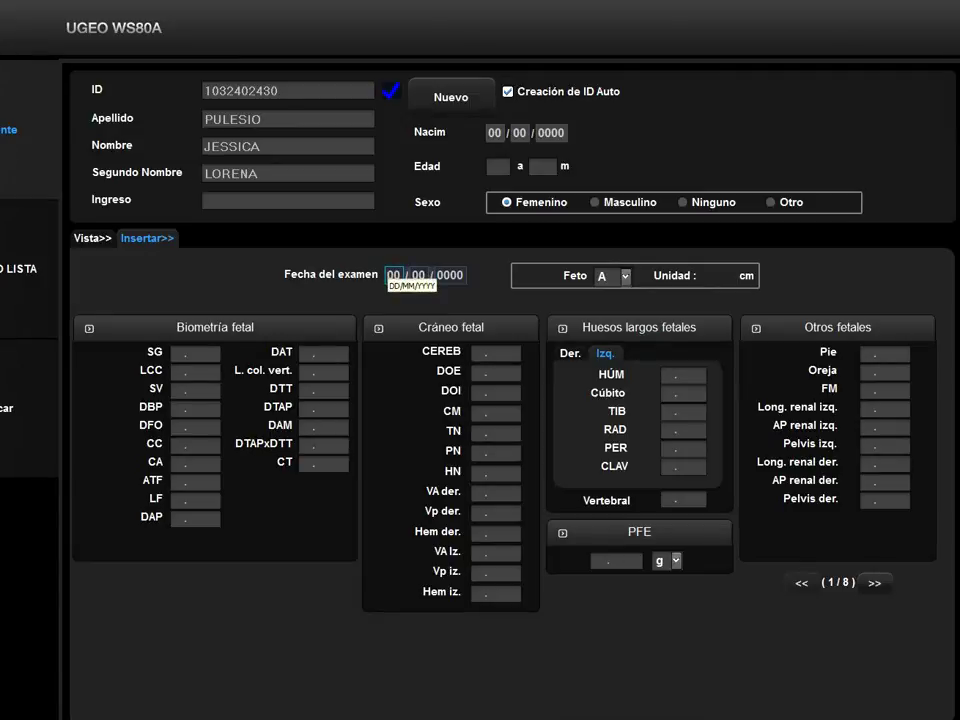
text(21 / 02 / )
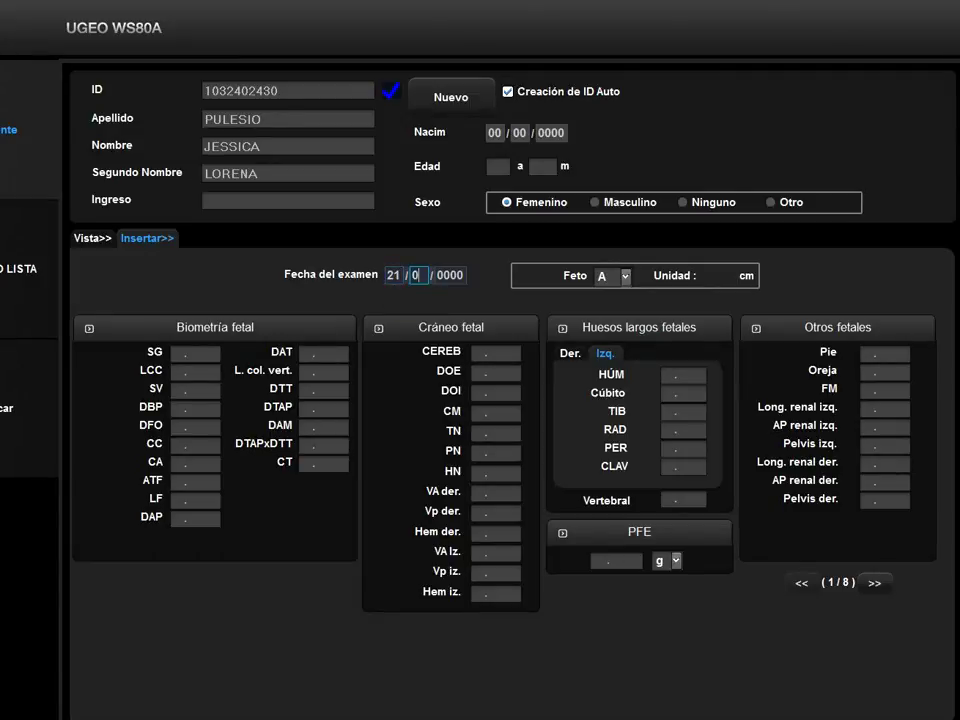
text(2014)
- Enter DBP 7.94, DFO 10.75, CC 29.6 and CA 28.3 cm as the fetal biometry
click(184, 409)
text(7 .94)
click(177, 427)
text(10 .75)
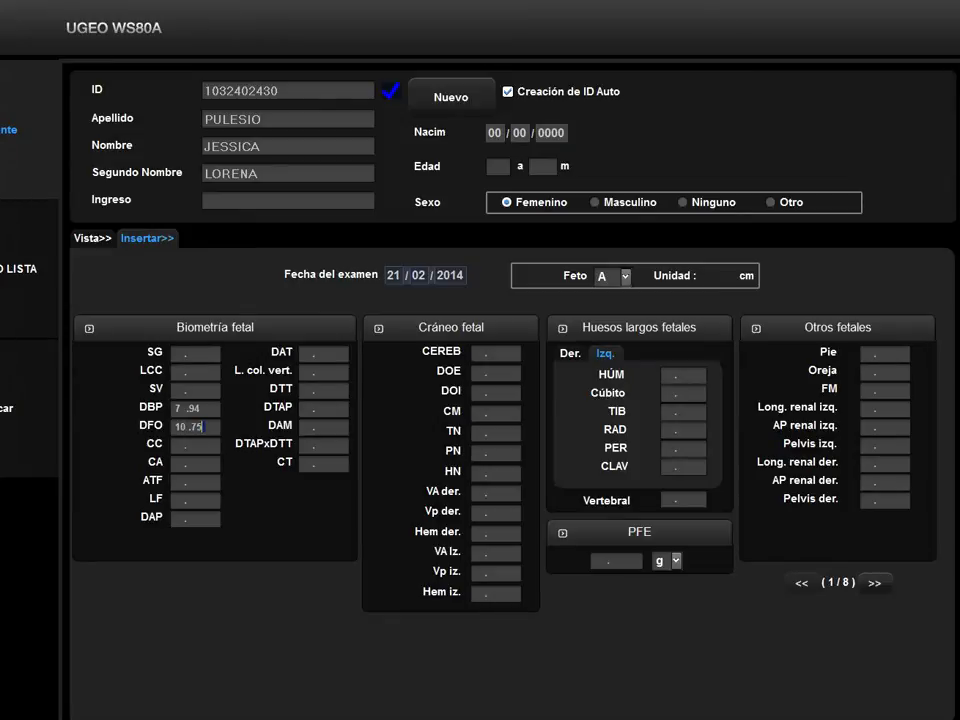
click(177, 445)
text(29 .6)
key(Tab)
text(28 .3)
- Add LF 6.19 cm and PFE 2249 g, insert the exam's measurements and return to the scan
click(178, 500)
text(6.19)
click(602, 561)
text(2249)
key(Return)
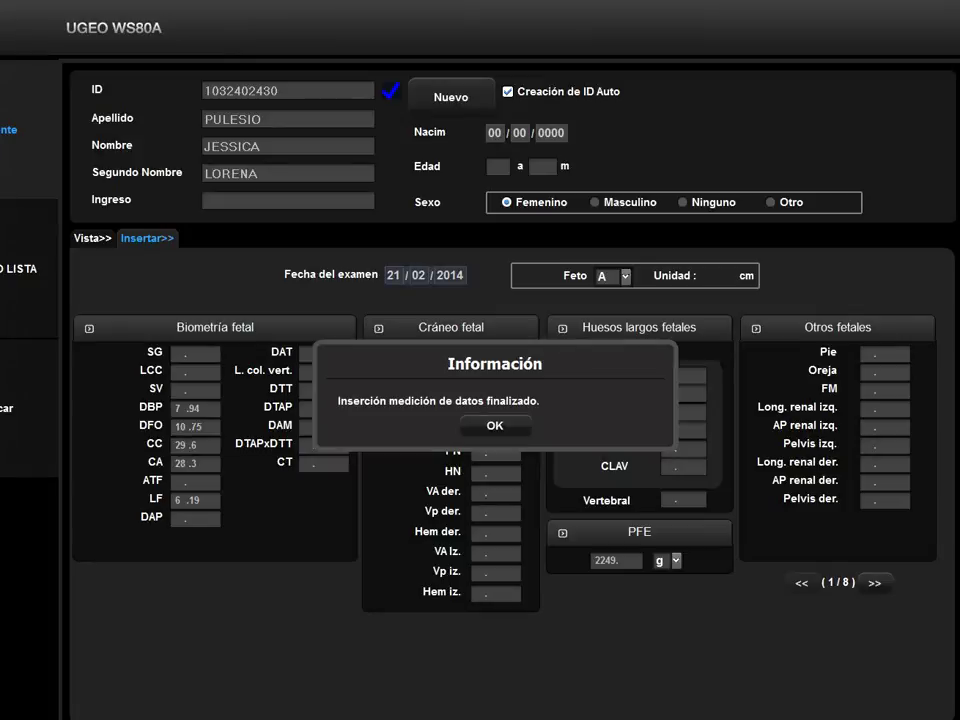
key(Return)
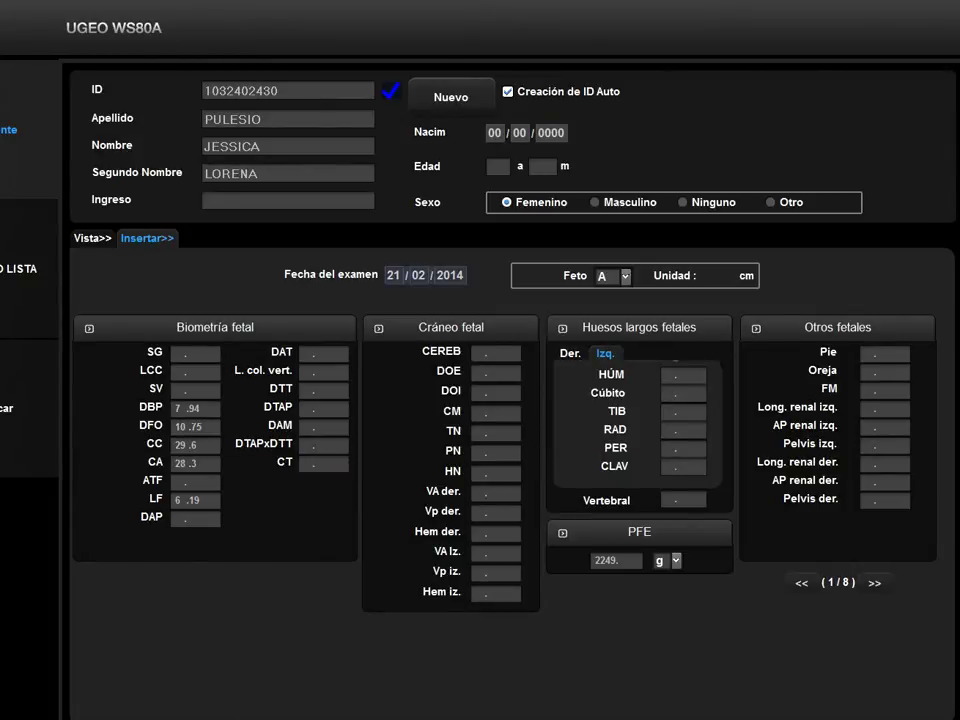
key(Escape)
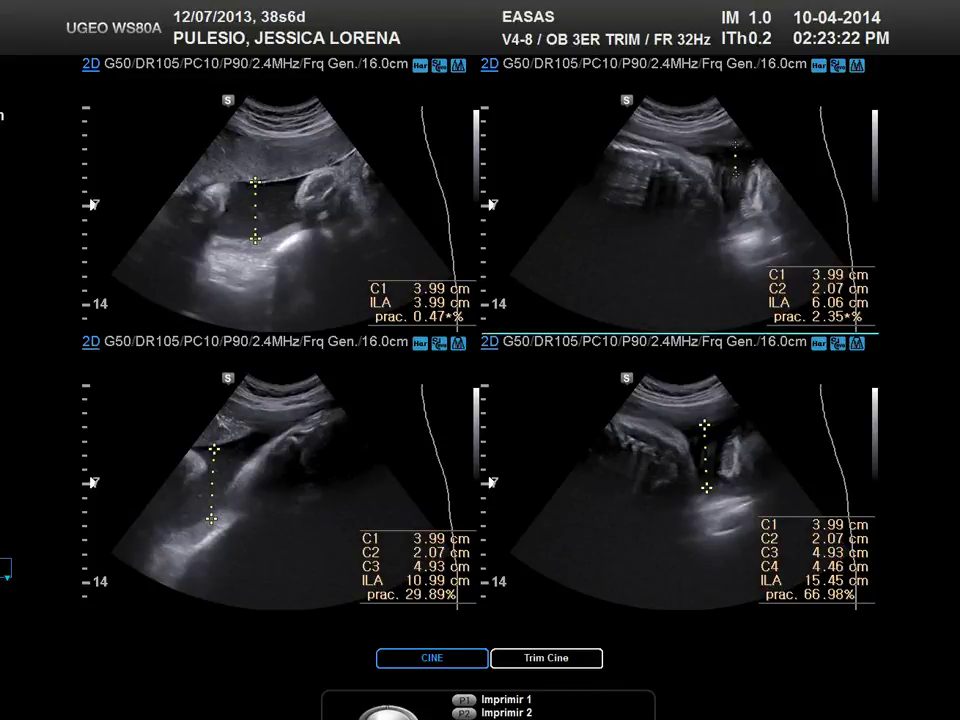
- Freeze a single 2D view, measure the placenta's thickness with a distance caliper, archive the image and resume live scanning
key(Escape)
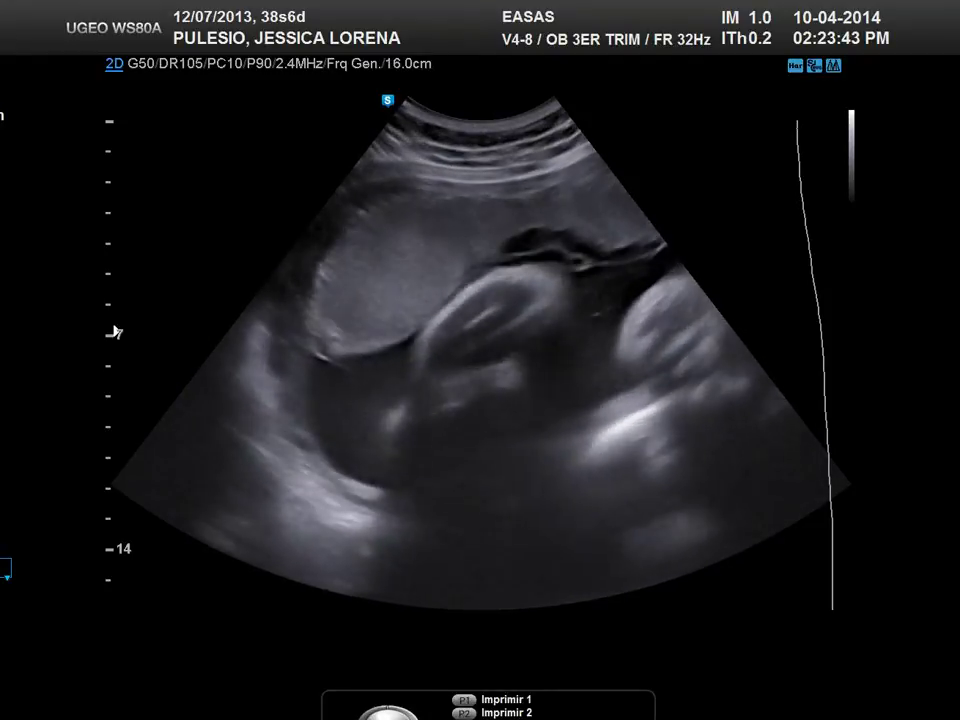
key(space)
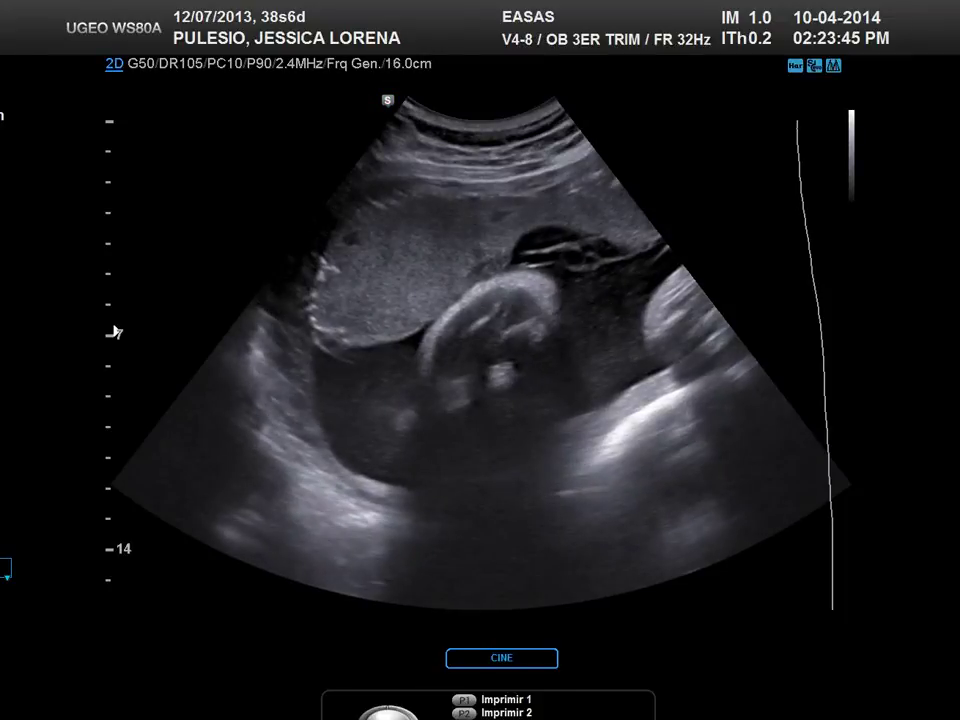
key(c)
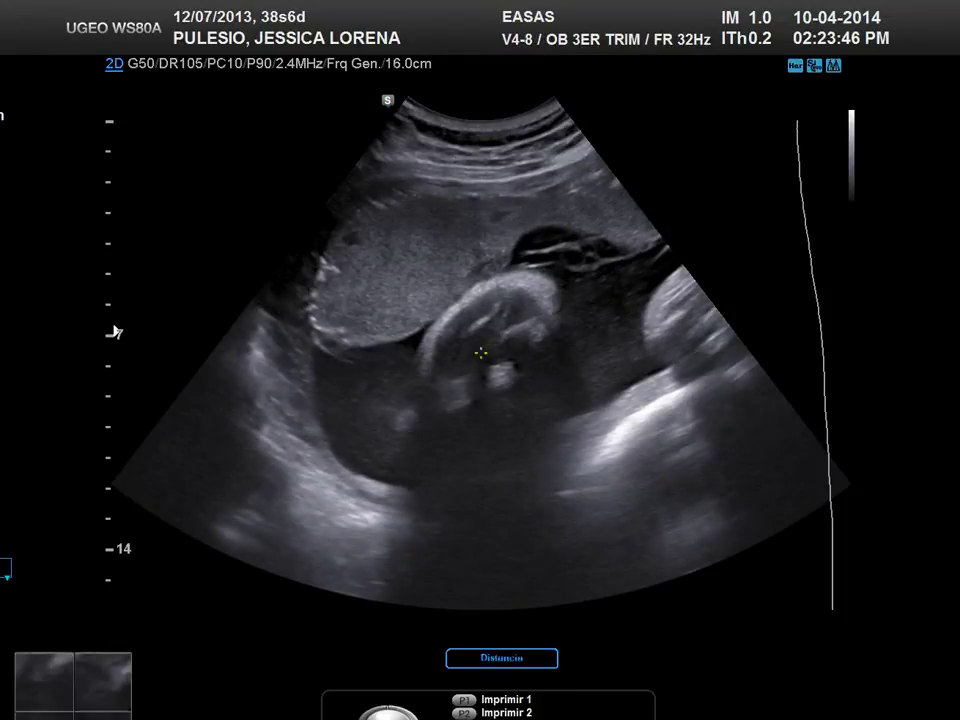
click(362, 200)
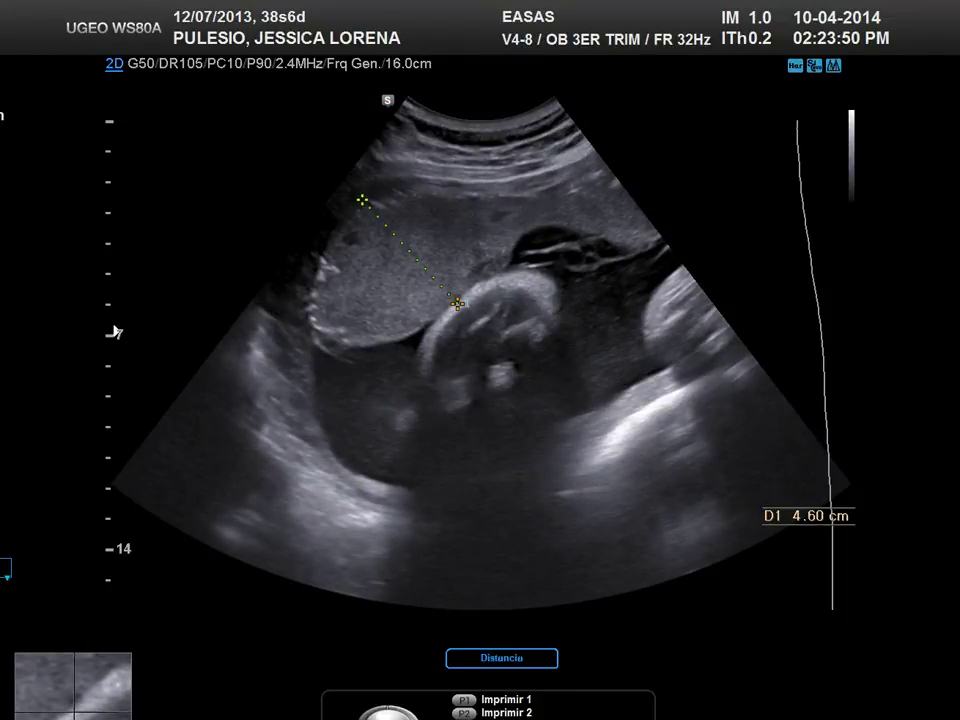
key(F1)
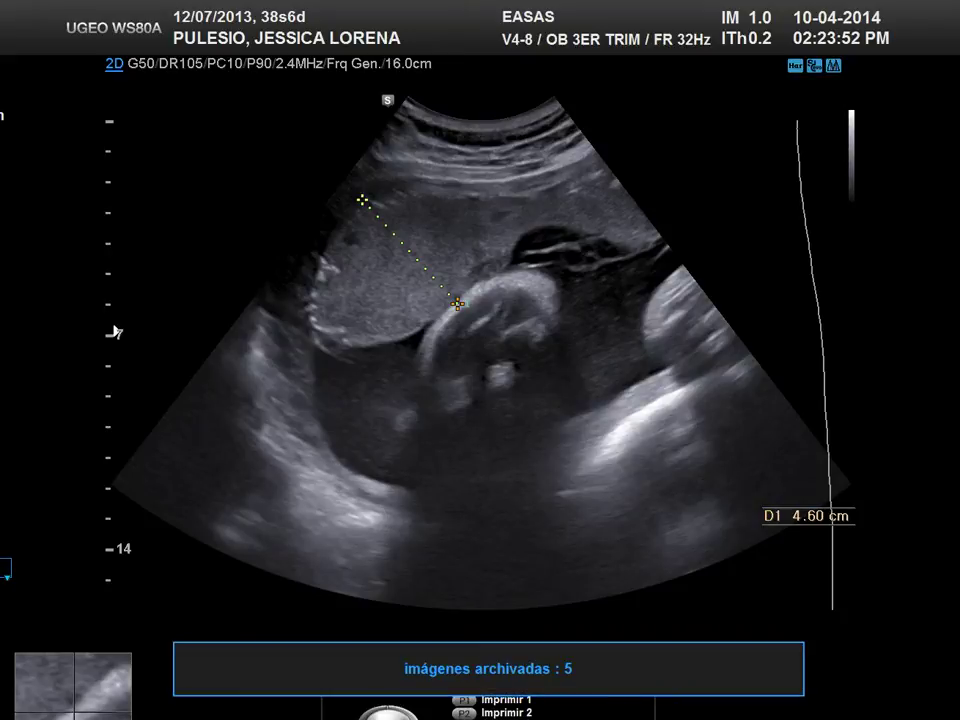
key(space)
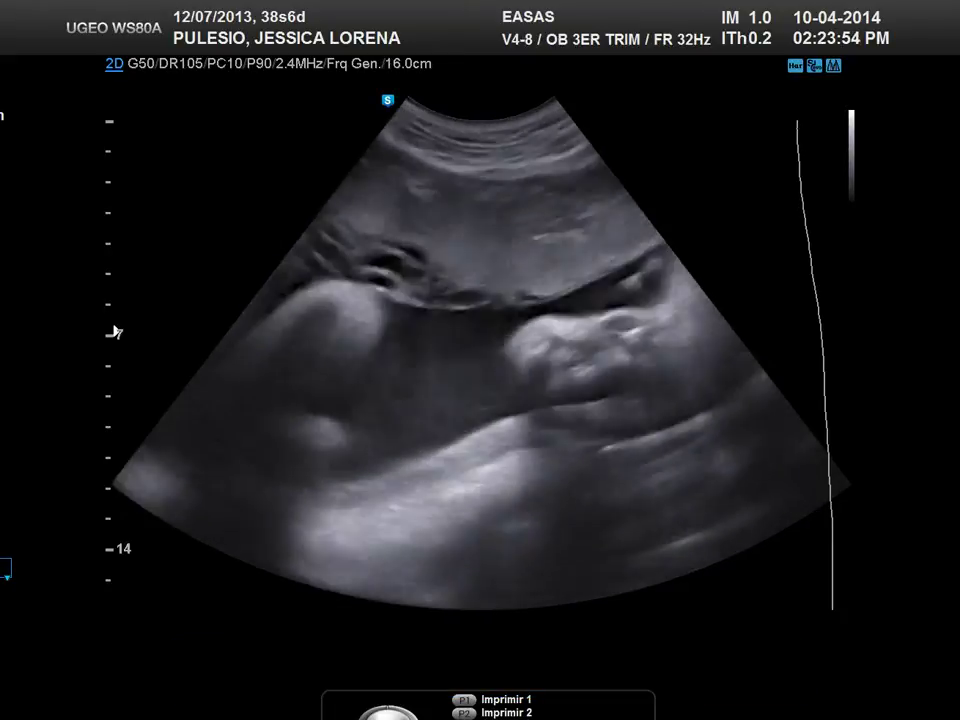